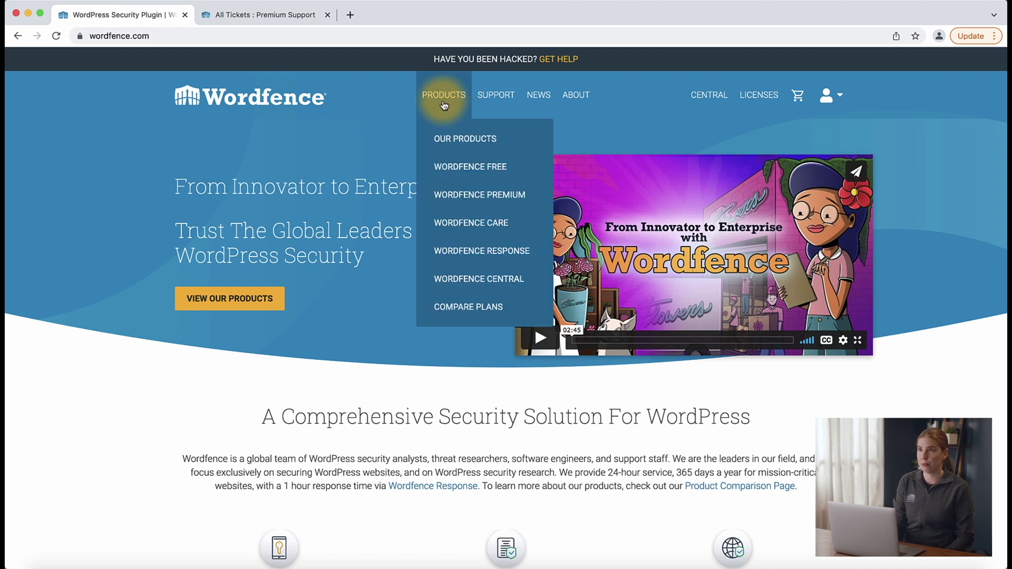
Open the Wordfence plugin's free WordPress.org support forum from the SUPPORT menu.
mouse_move(491, 100)
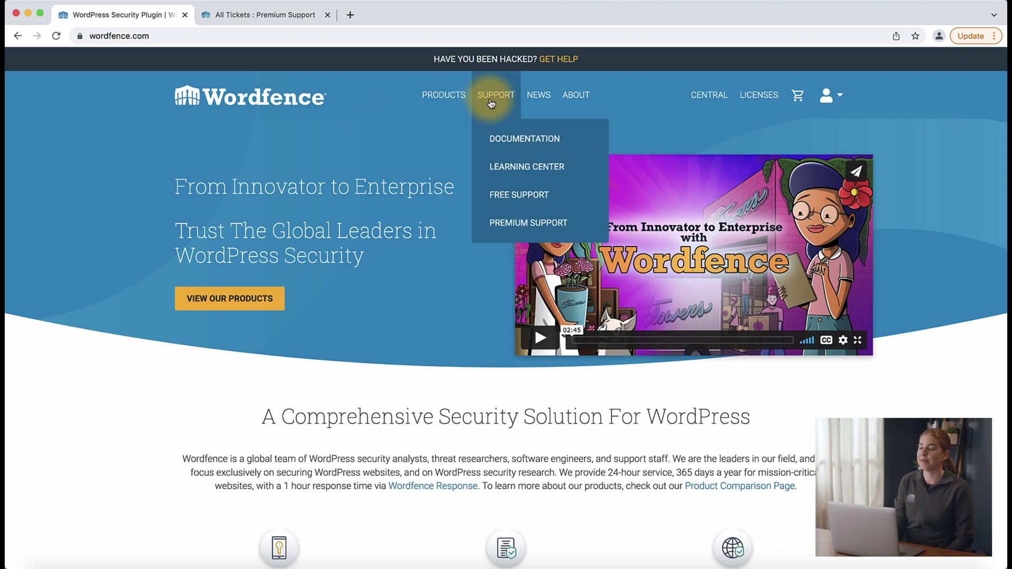
click(504, 195)
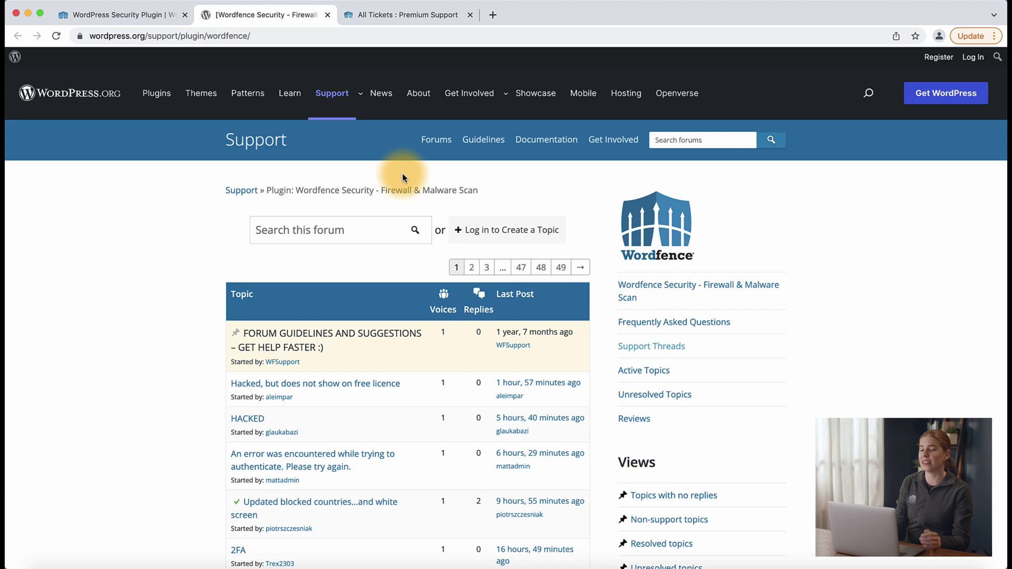
Search the Wordfence forum for '2fa', review the results, then go back to the forum page.
click(349, 226)
text(2)
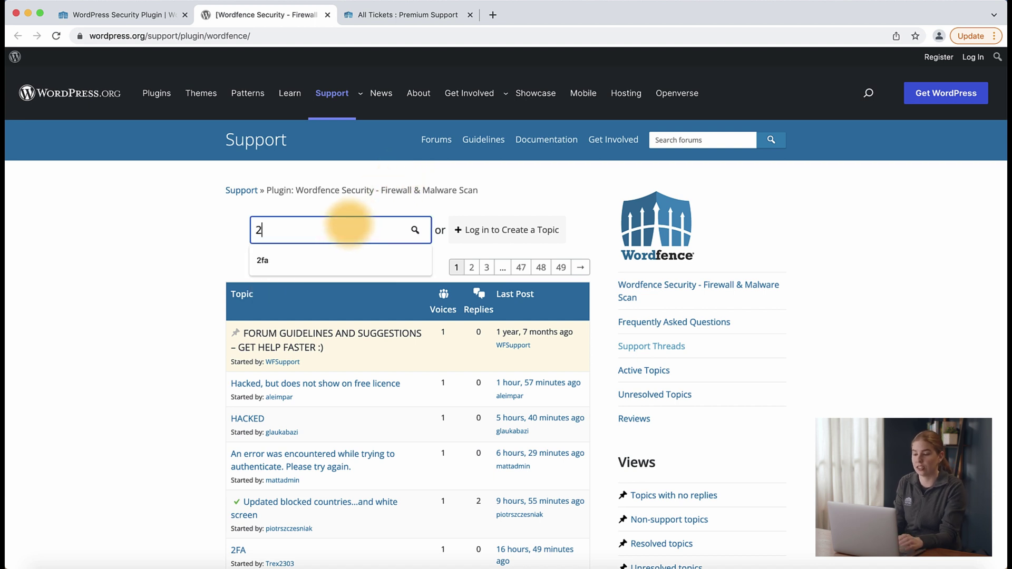
text(fa)
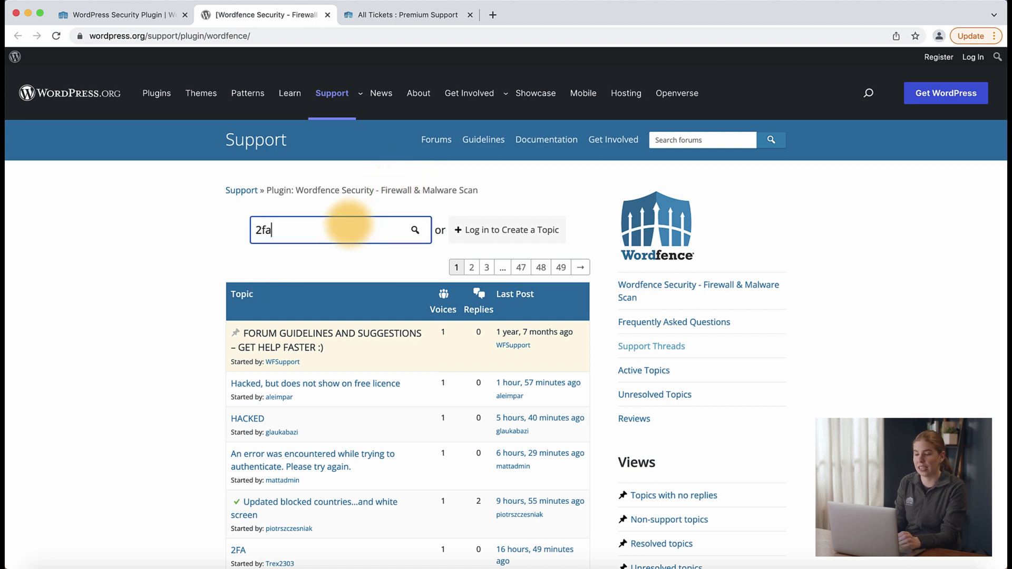
click(416, 230)
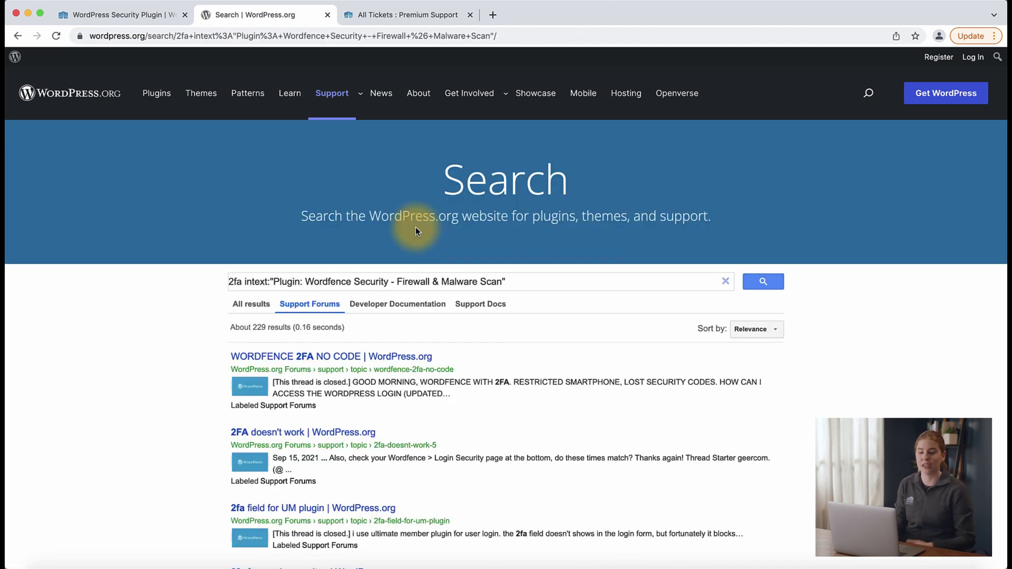
scroll(415, 230, down, 2)
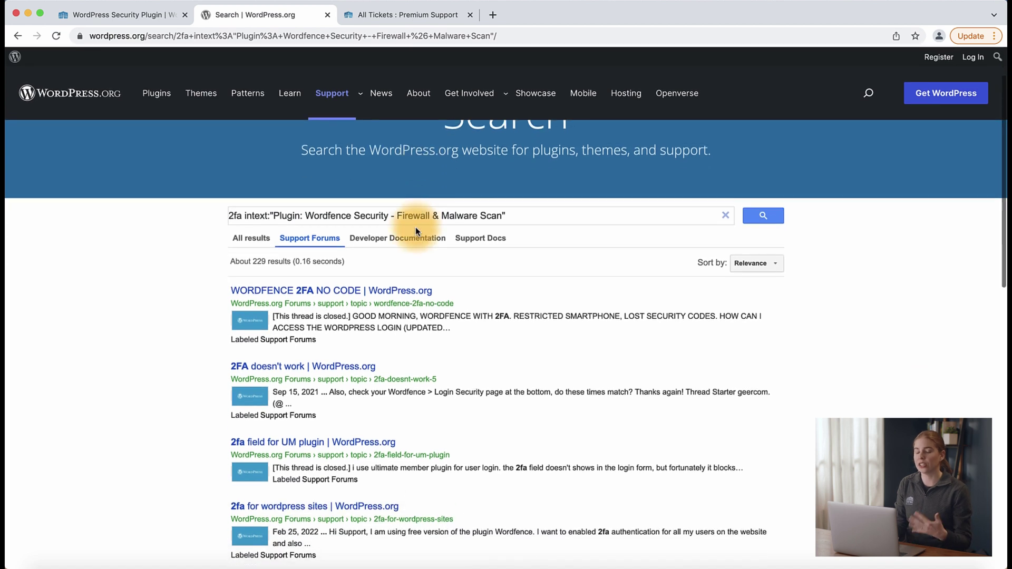
scroll(415, 228, down, 1)
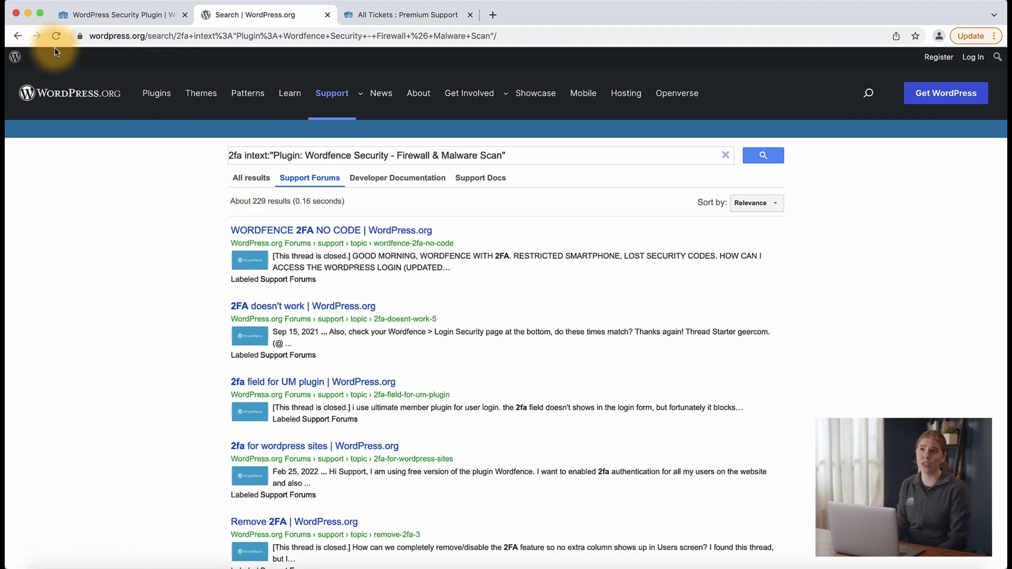
click(18, 36)
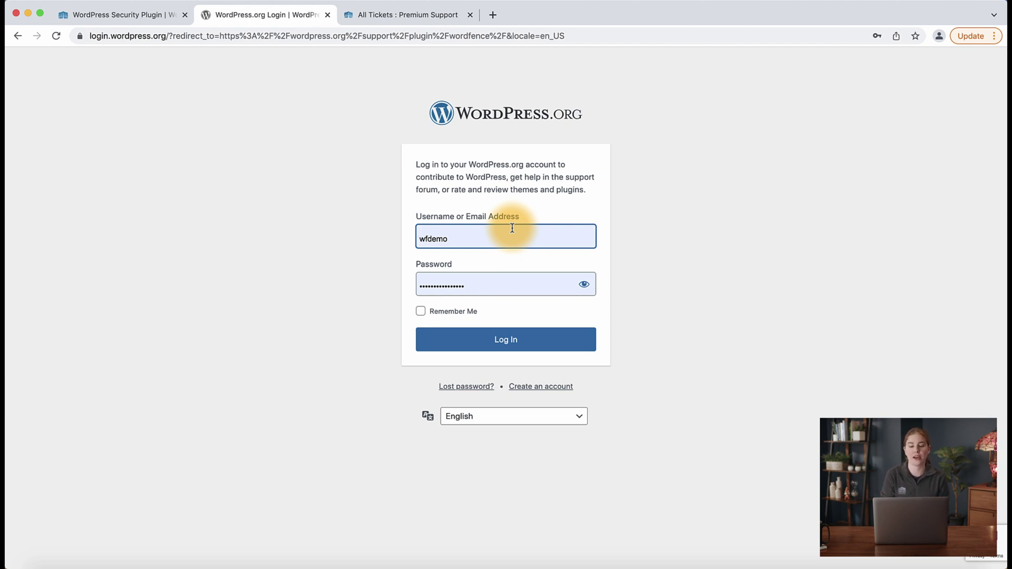
Log in to WordPress.org through the 'Log in to Create a Topic' link.
click(527, 340)
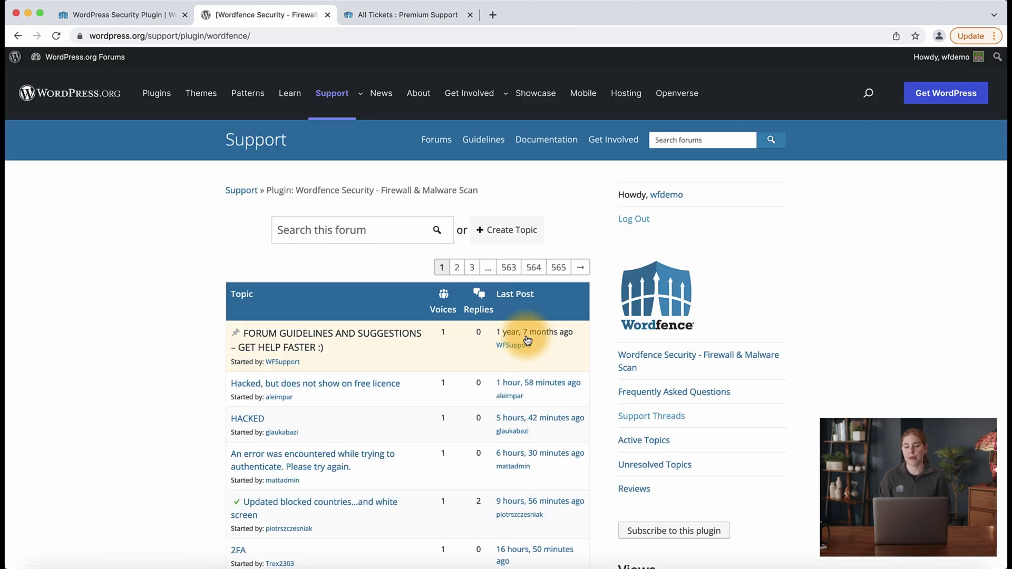
Start a new Wordfence forum topic titled '2FA' and put the cursor in the empty message box.
click(537, 242)
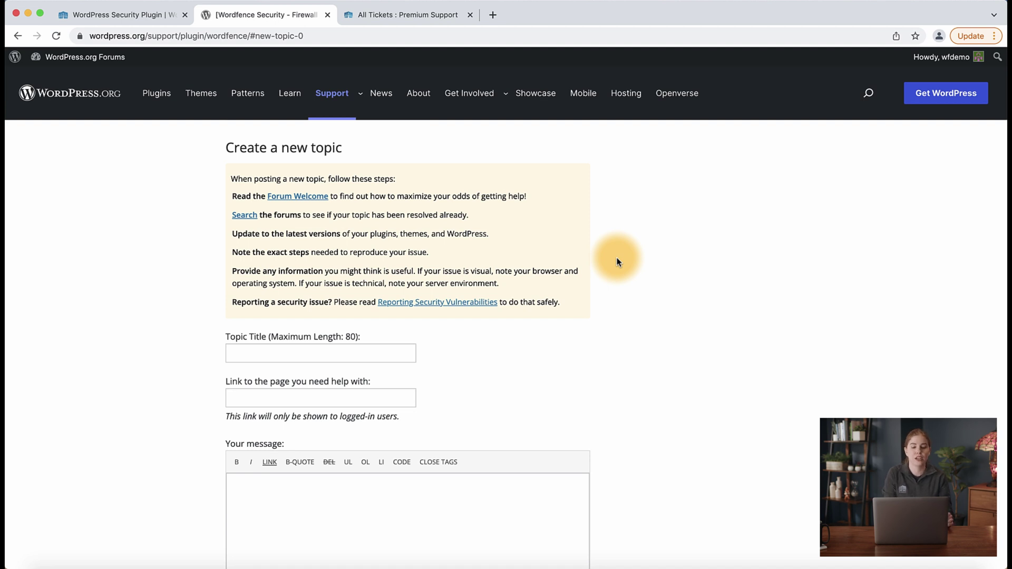
scroll(618, 262, up, 2)
scroll(618, 262, down, 3)
scroll(617, 262, down, 2)
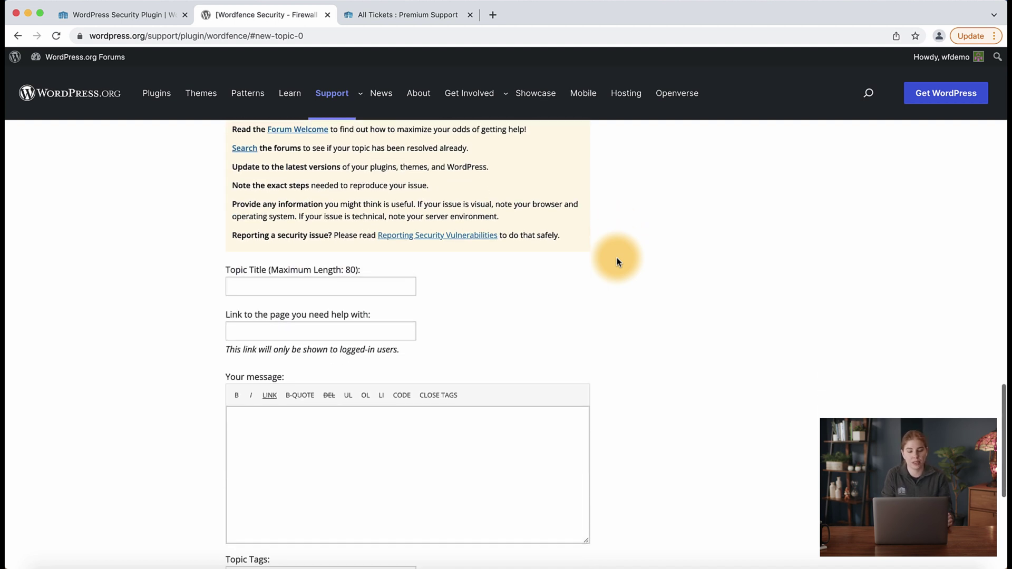
click(397, 284)
text(2FA)
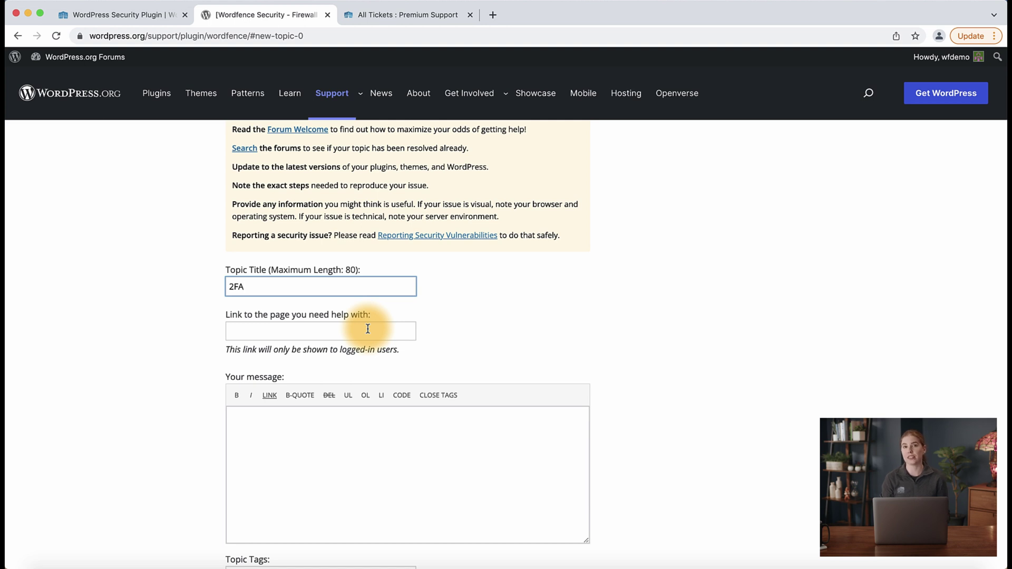
scroll(393, 369, down, 1)
click(393, 374)
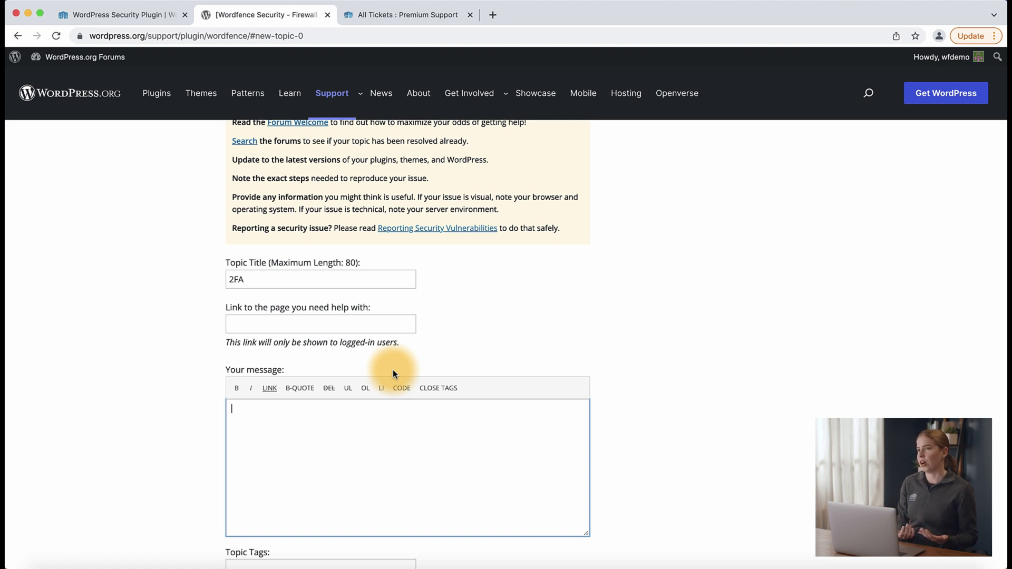
scroll(393, 369, up, 1)
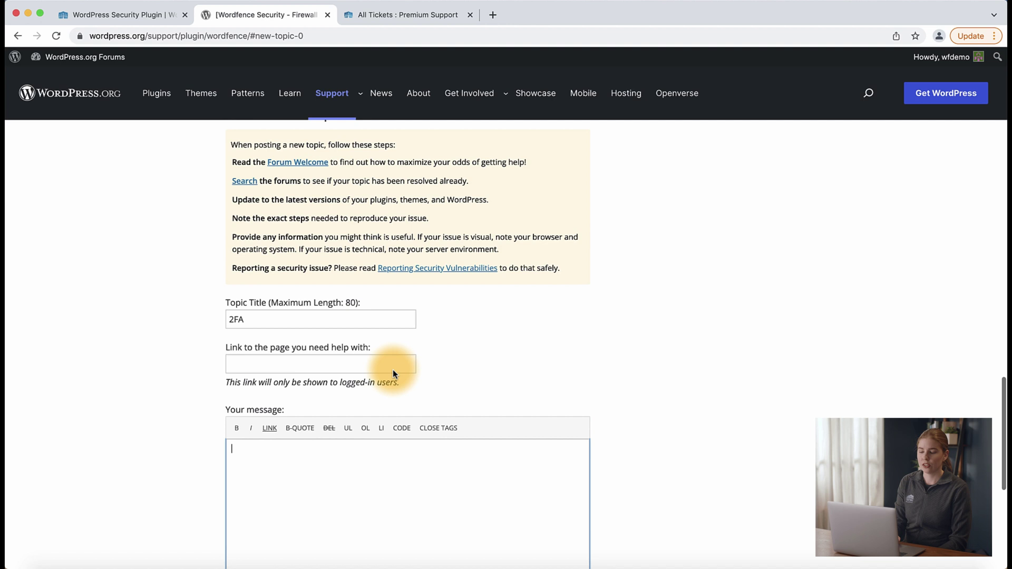
scroll(393, 369, down, 5)
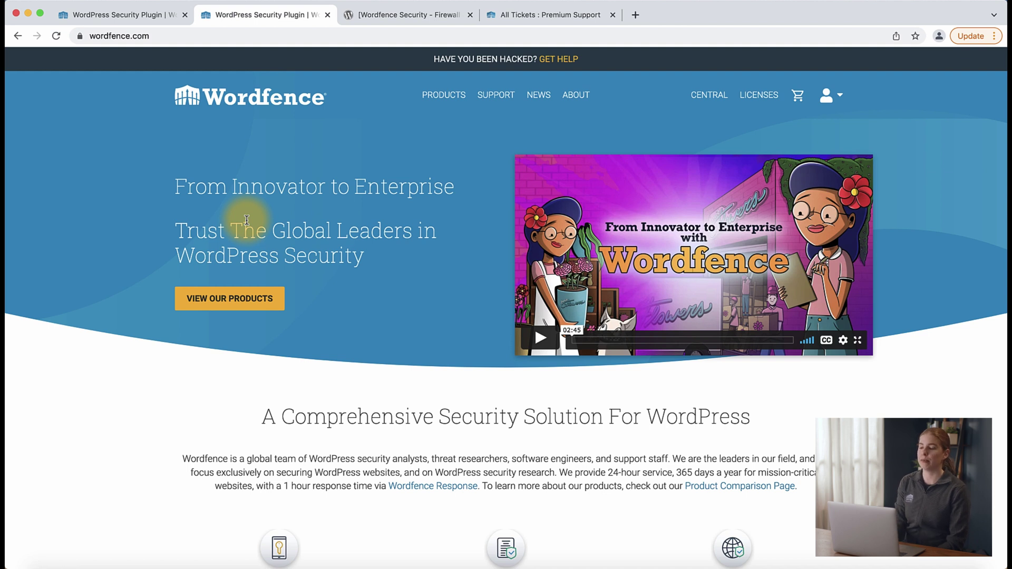
Go to Licenses and request help on the Wordfence Premium license card.
click(767, 95)
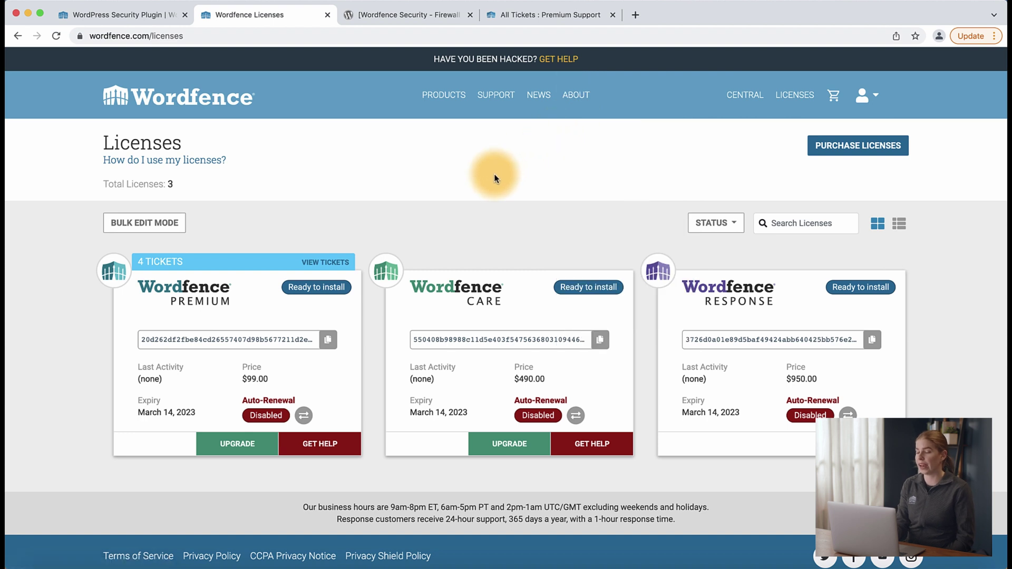
click(327, 443)
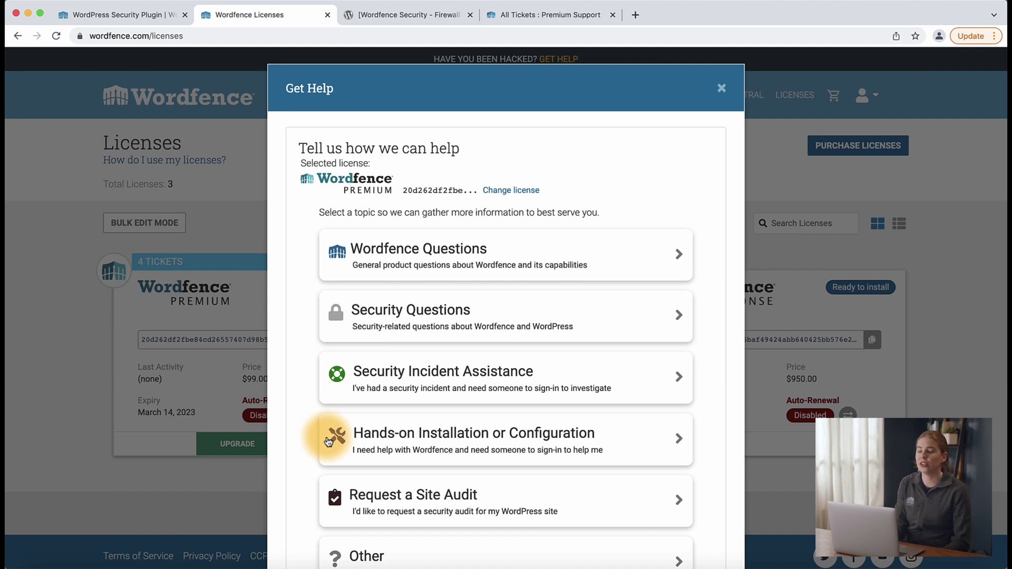
scroll(328, 442, down, 2)
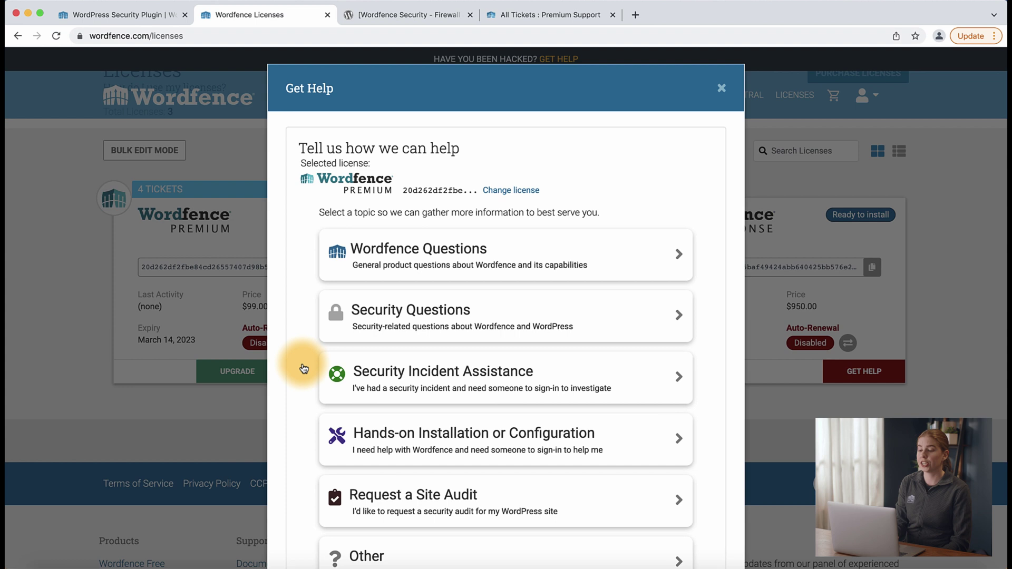
scroll(385, 364, up, 1)
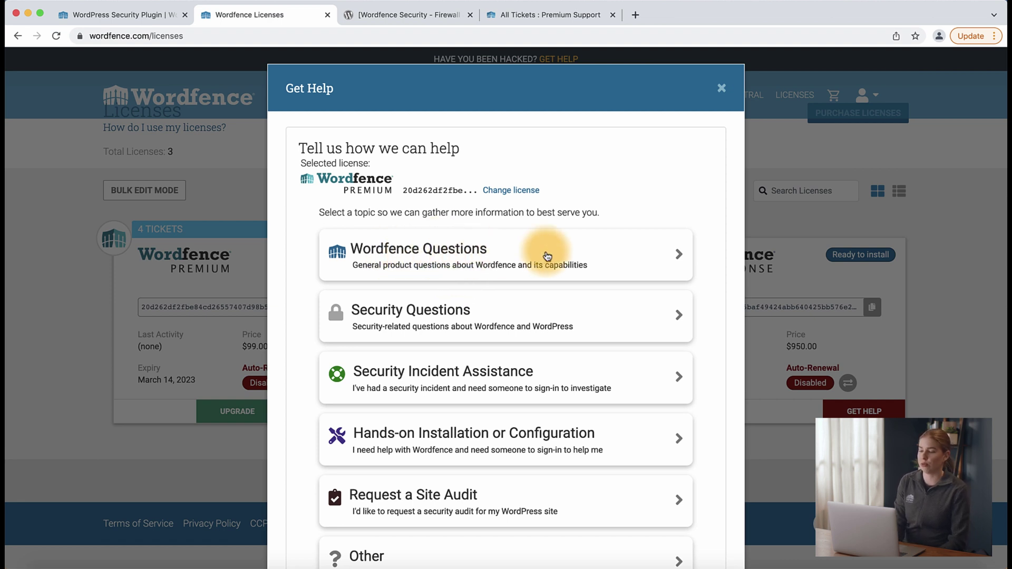
Choose Wordfence Questions, set subject and category to Country blocking, and enter description 'Test'.
click(616, 248)
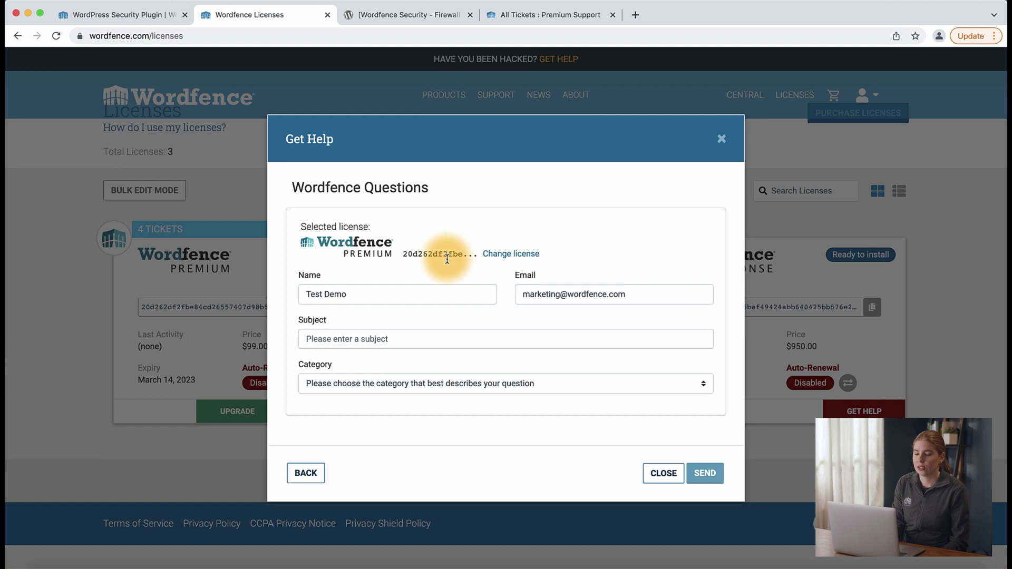
click(377, 335)
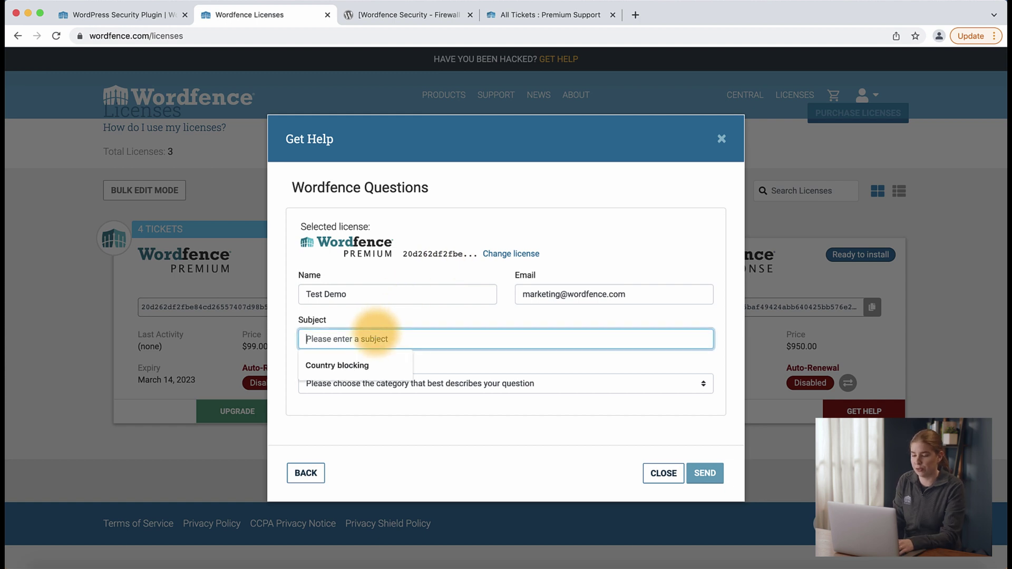
click(340, 362)
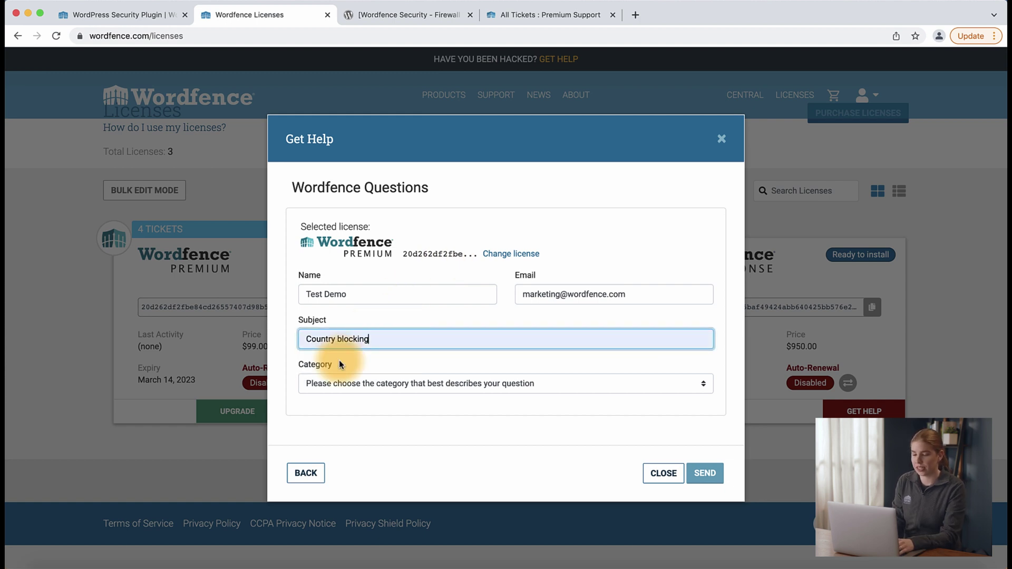
click(387, 383)
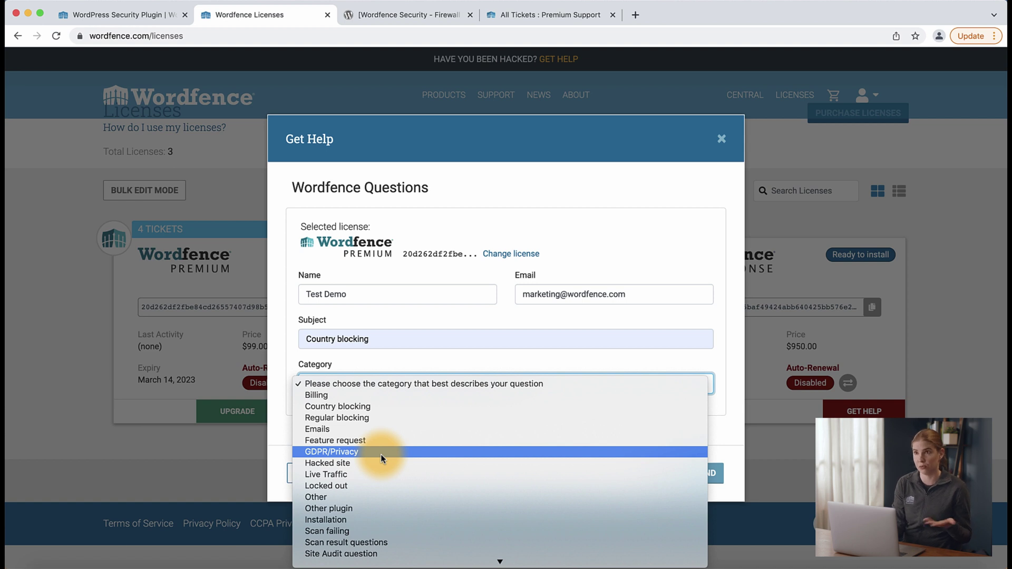
click(375, 406)
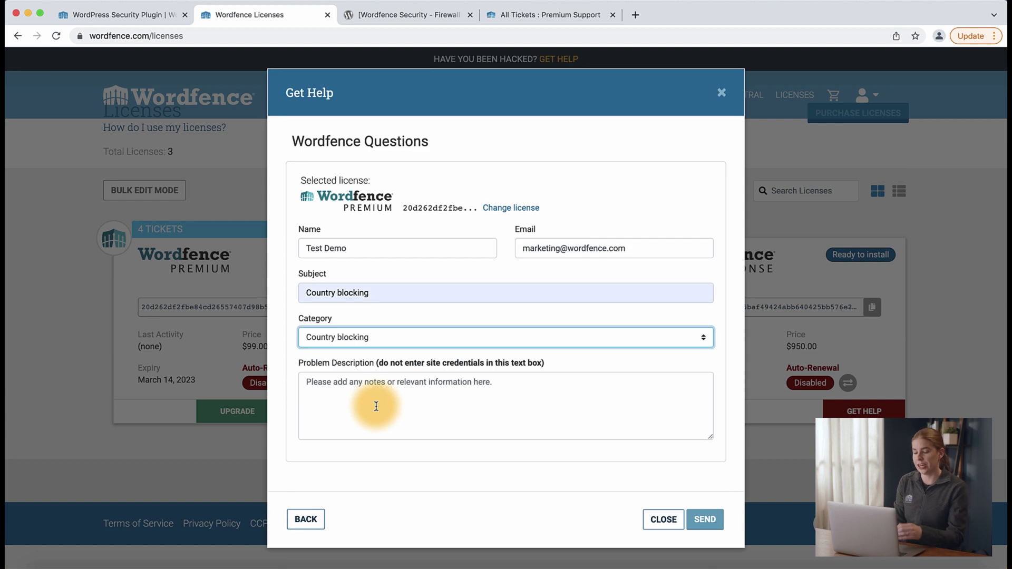
click(376, 406)
text(Test)
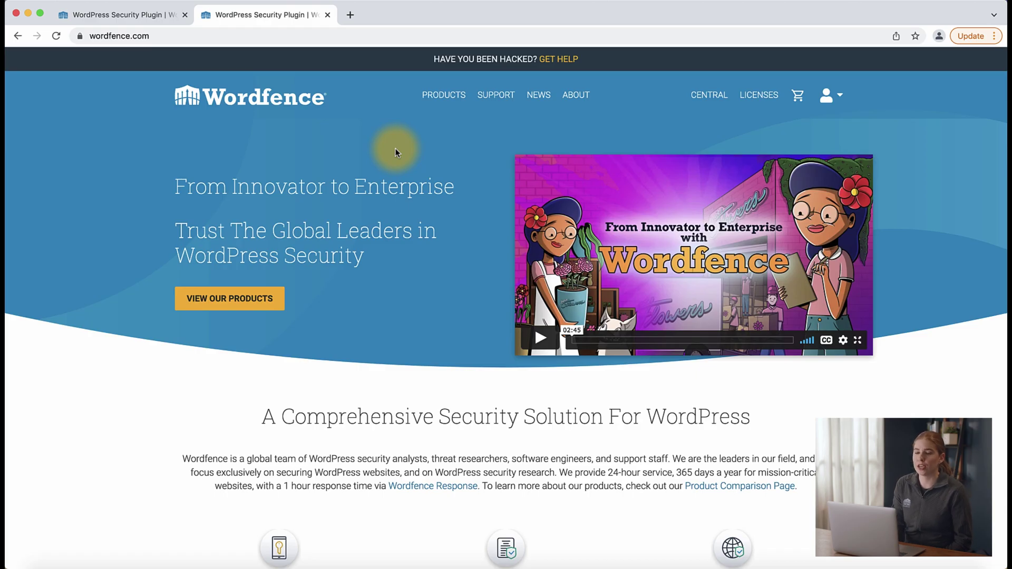
Open the Wordfence Premium Support portal from the SUPPORT menu in a new tab.
mouse_move(519, 90)
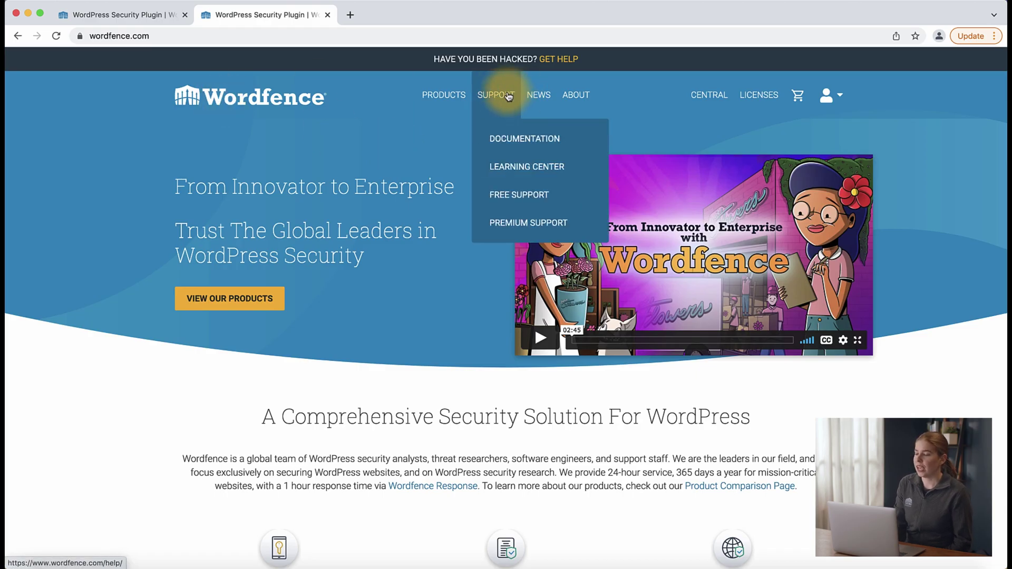
click(523, 206)
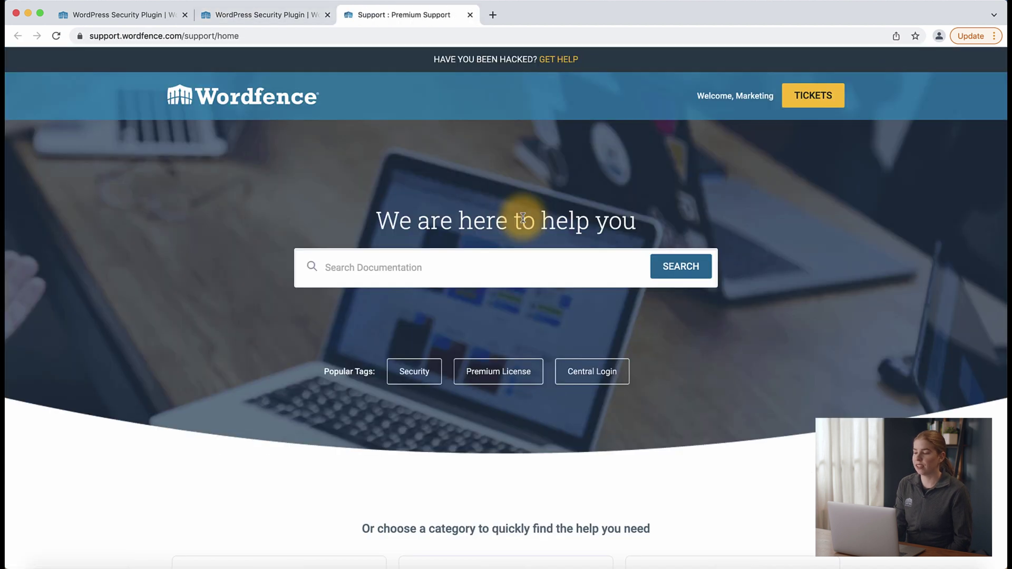
Show the Tickets page listing five Country blocking (Premium) tickets marked Being Processed.
click(805, 107)
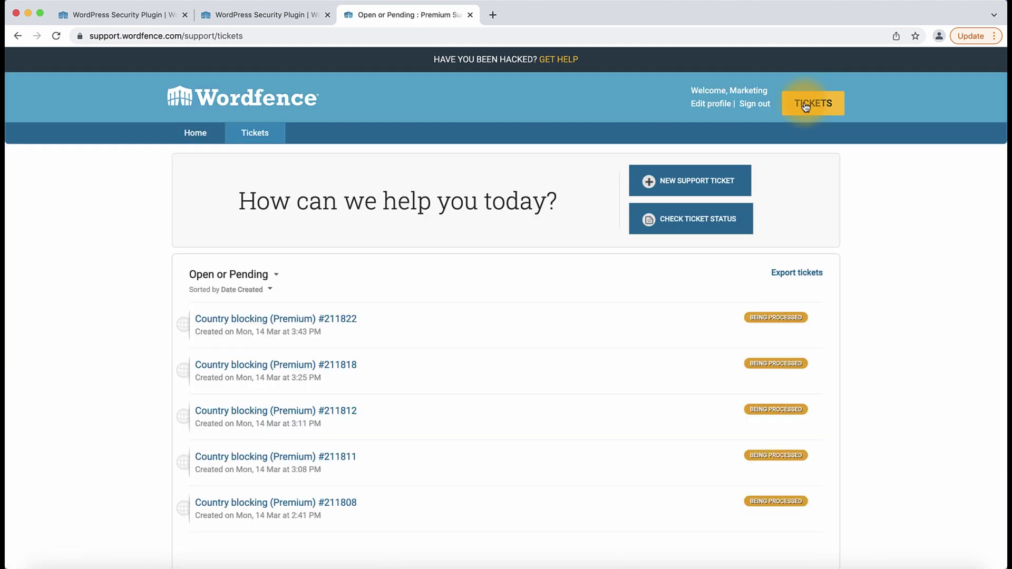